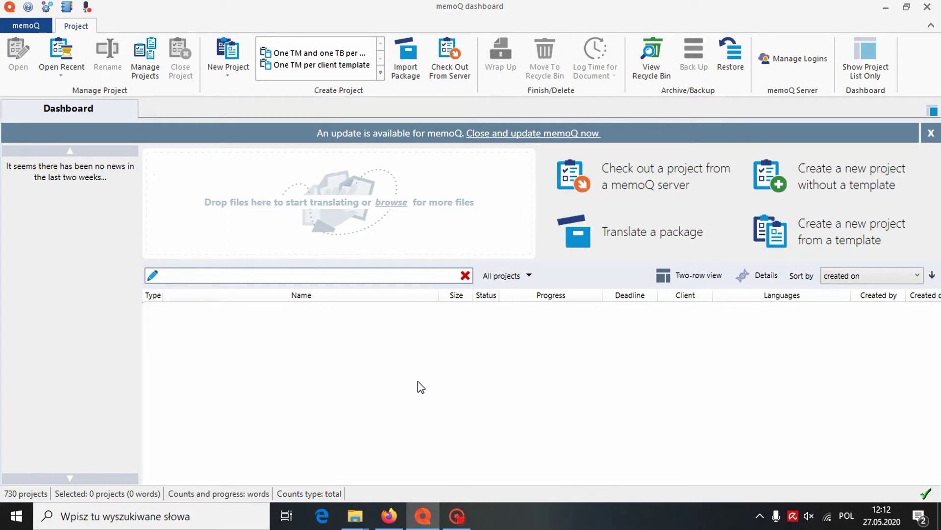
# Create a new blank Polish to English (United Kingdom) memoQ project named 'Alignment'
pyautogui.click(227, 75)
pyautogui.click(262, 125)
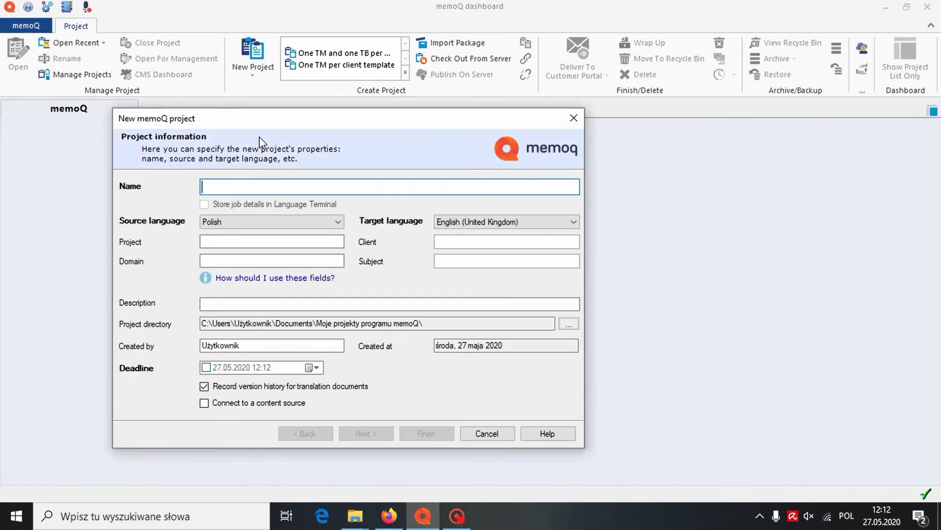
pyautogui.write('Alignment')
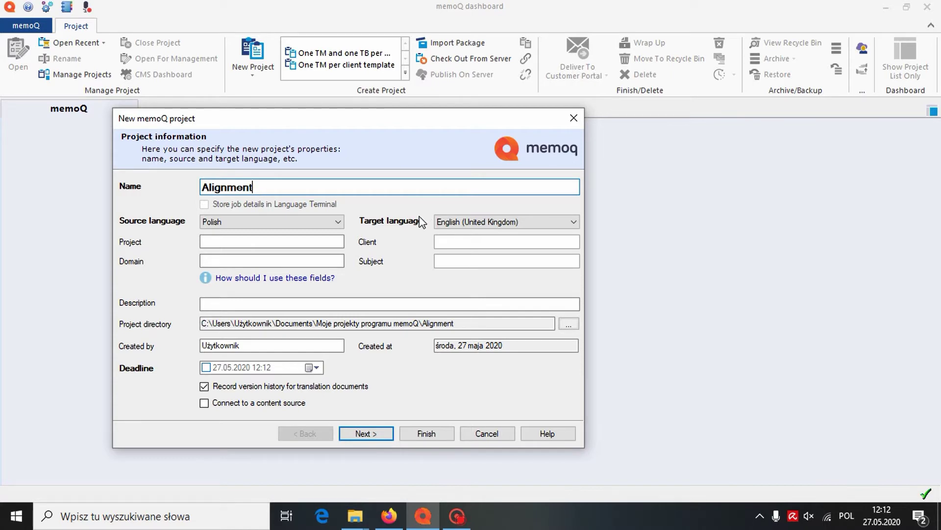
pyautogui.click(379, 434)
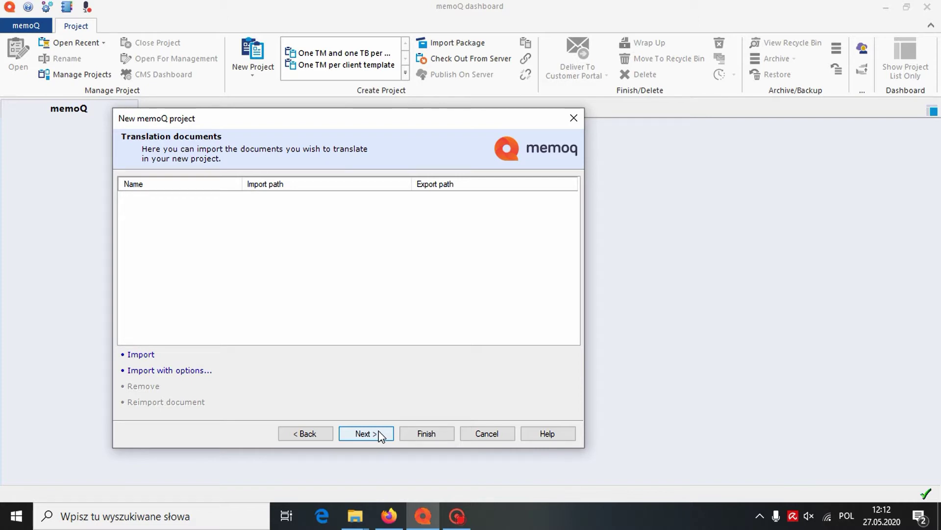
# Create a new local Polish–English translation memory called 'Alignment' for the project
pyautogui.click(379, 430)
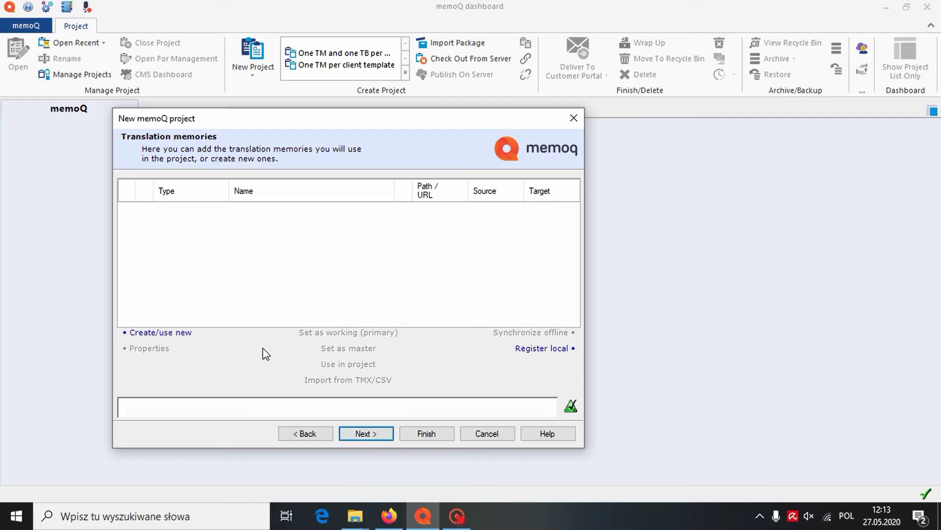
pyautogui.click(180, 334)
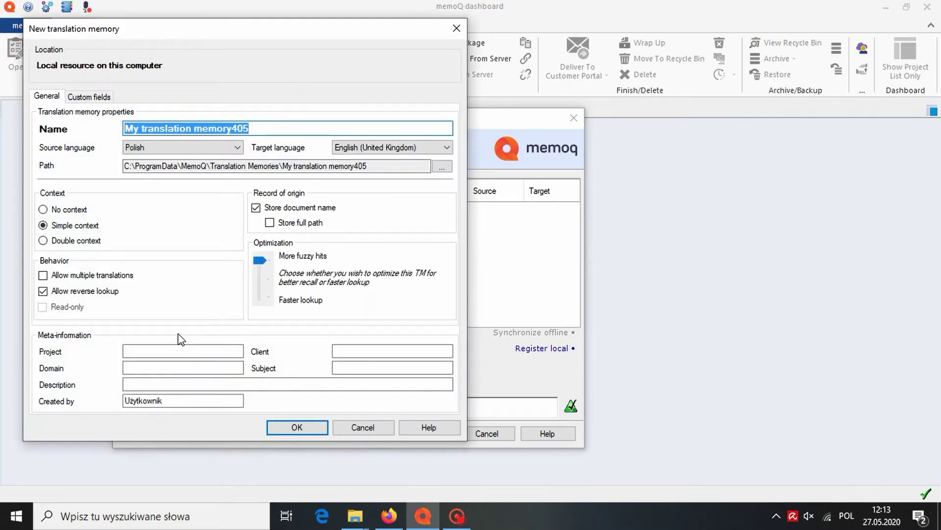
pyautogui.write('Alignme')
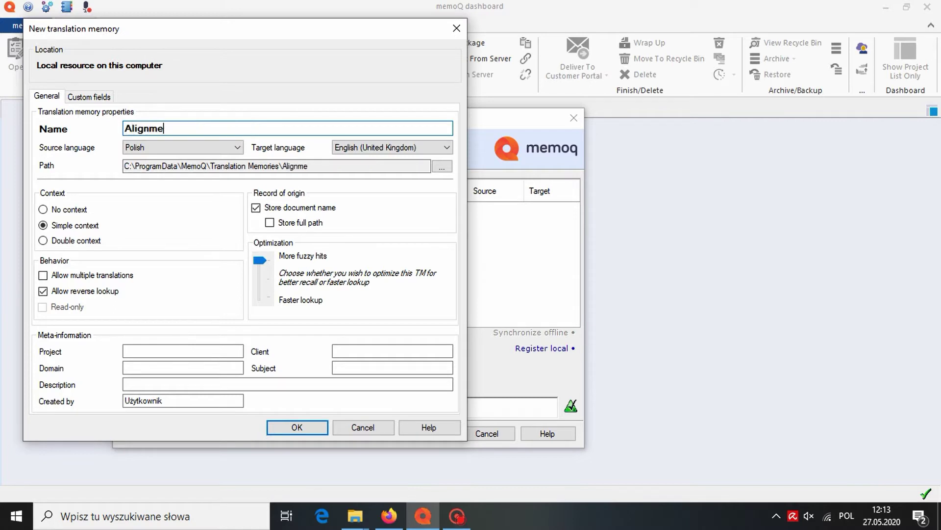
pyautogui.write('nt')
pyautogui.click(304, 430)
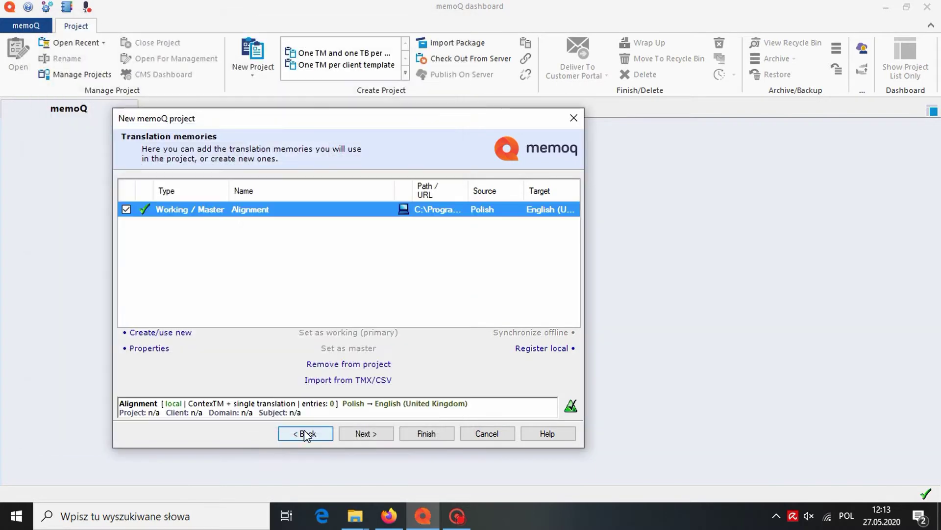
# Finish the project wizard and create a new LiveDocs corpus named 'Alignment task'
pyautogui.click(421, 434)
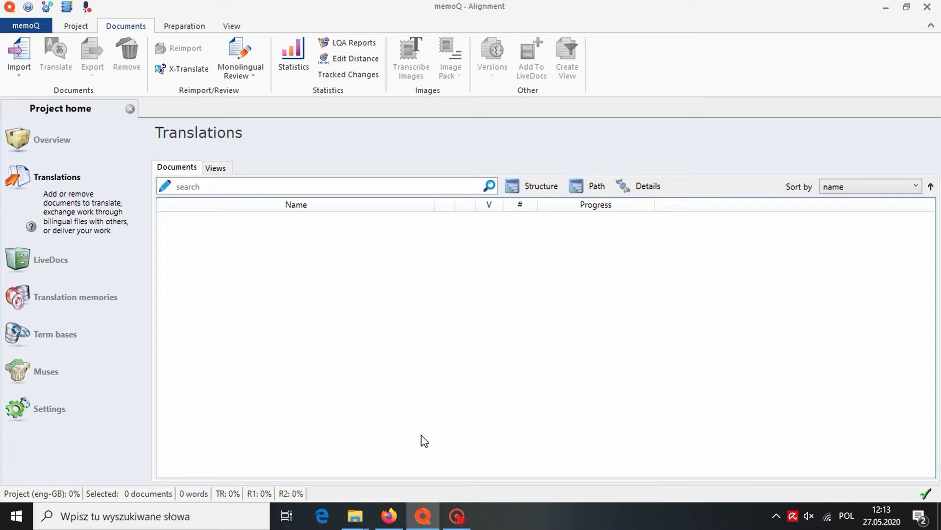
pyautogui.click(73, 267)
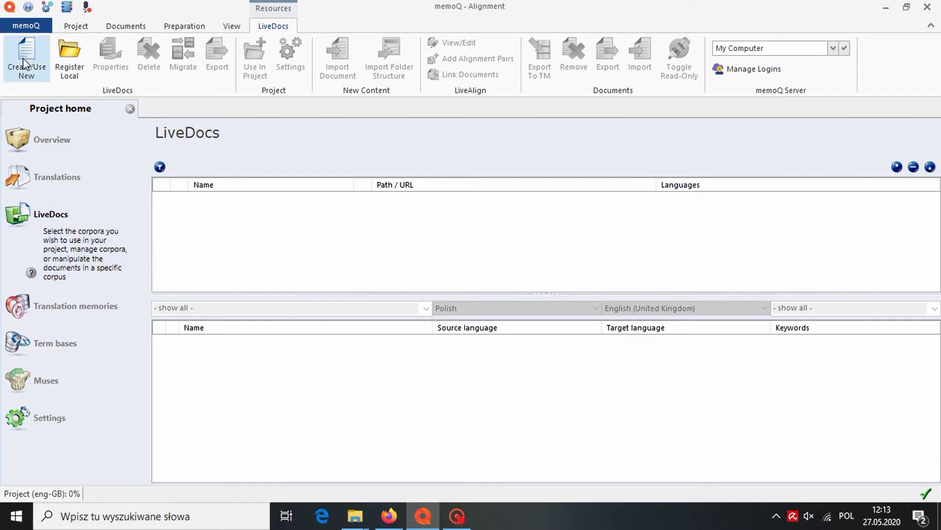
pyautogui.click(24, 58)
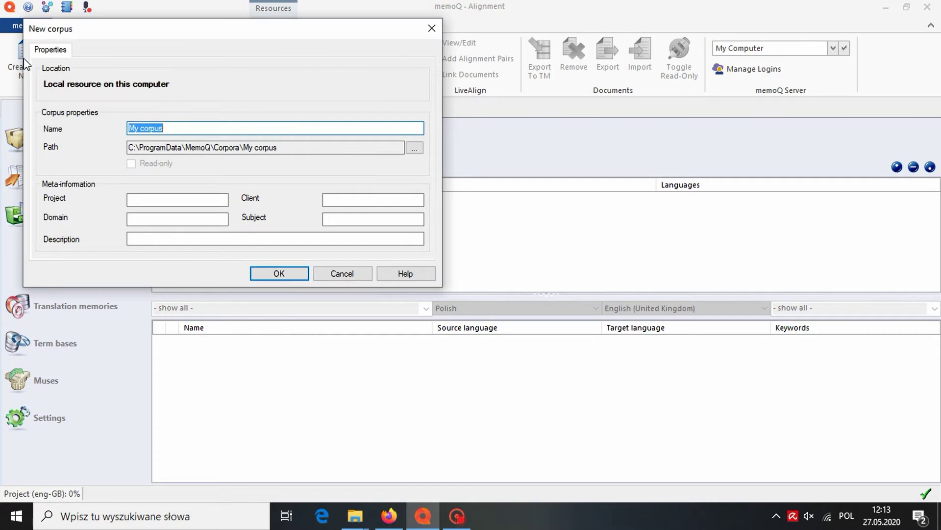
pyautogui.write('Alignme')
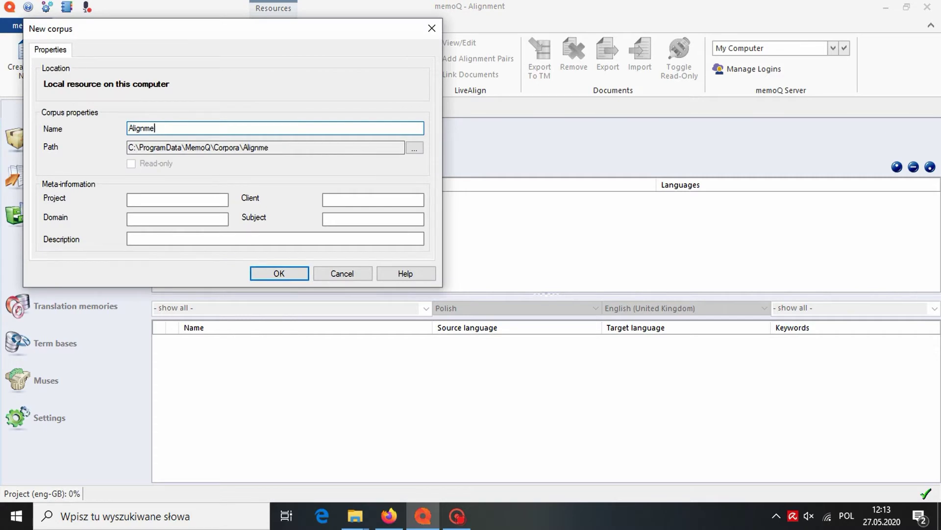
pyautogui.write('nt task')
pyautogui.click(273, 275)
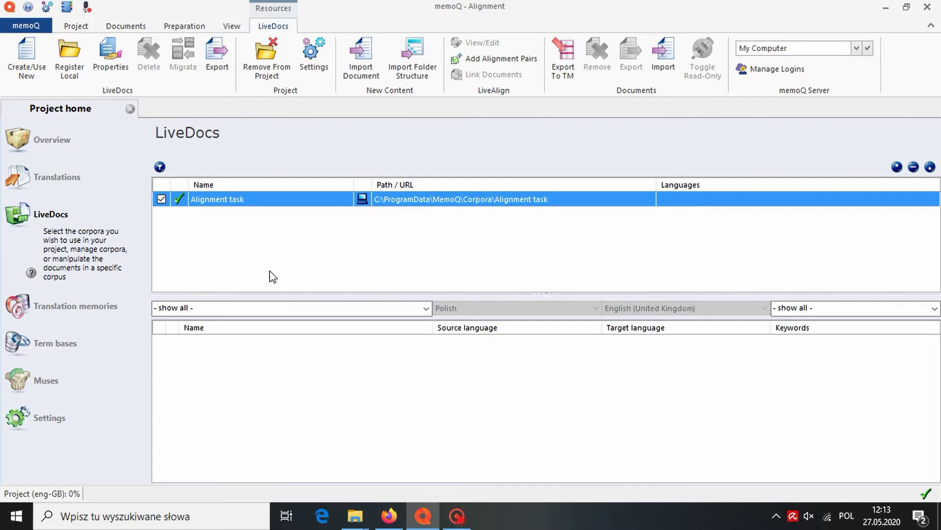
# Add Polish.docx as source and English.docx as target to the 'Alignment task' corpus
pyautogui.click(498, 62)
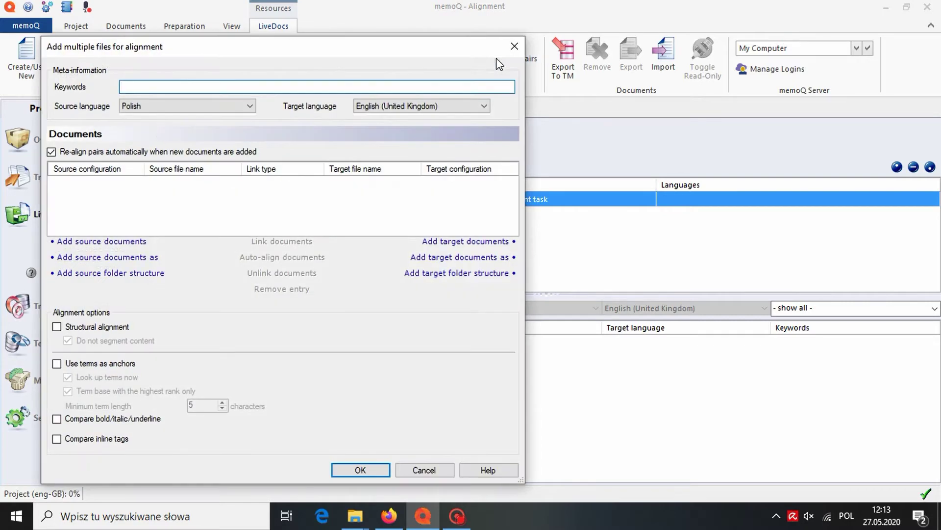
pyautogui.click(110, 242)
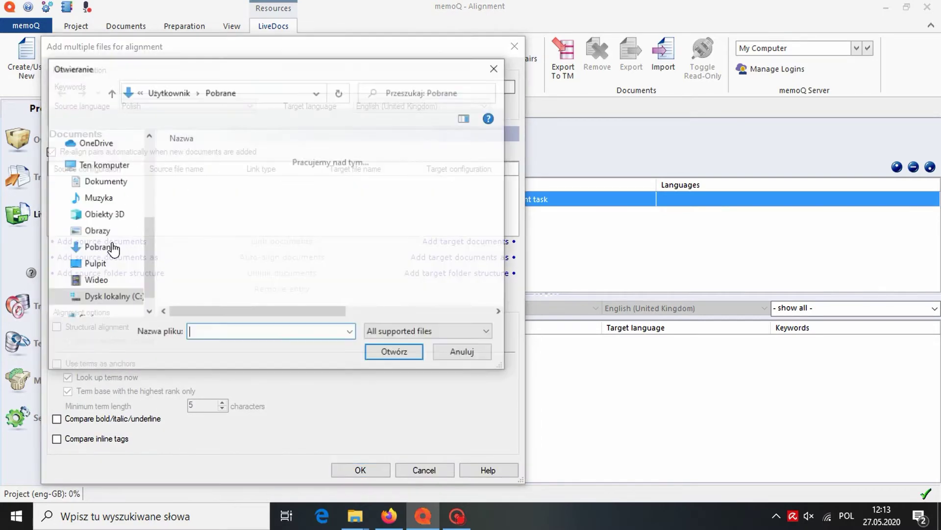
pyautogui.click(202, 179)
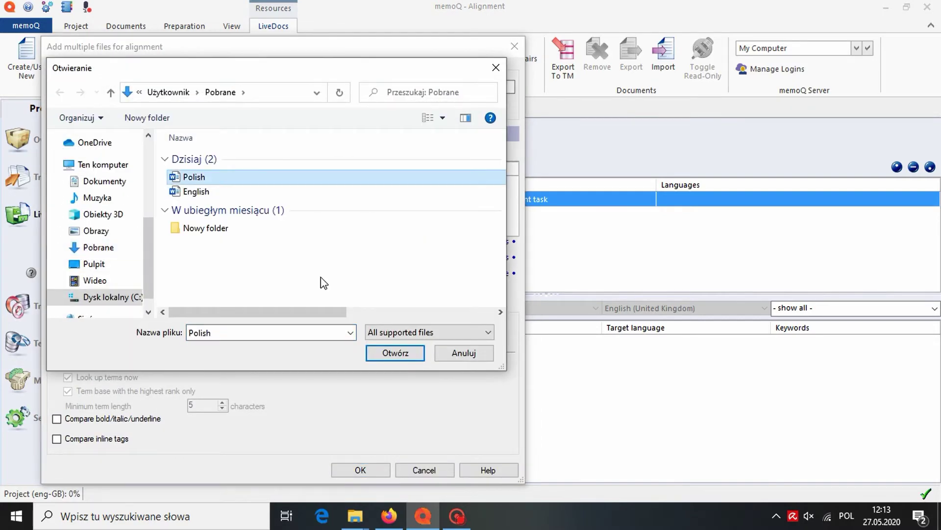
pyautogui.click(387, 354)
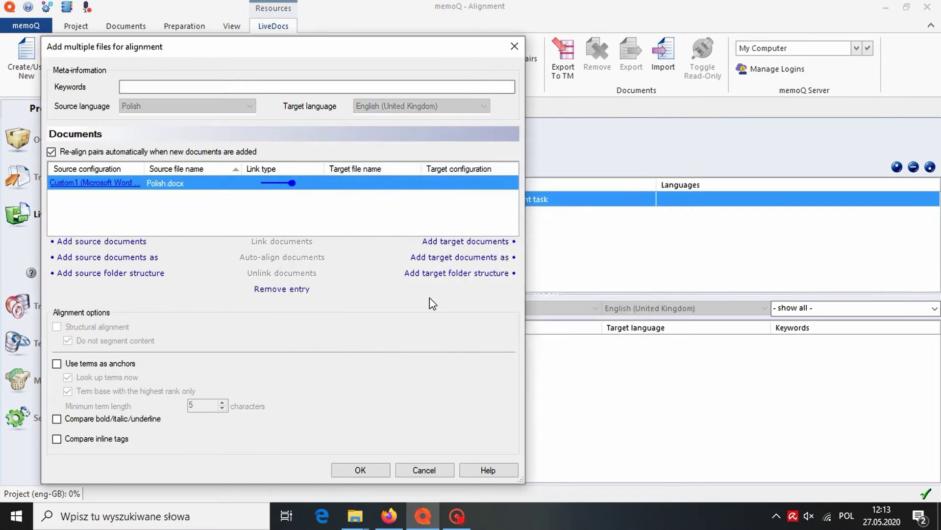
pyautogui.click(468, 242)
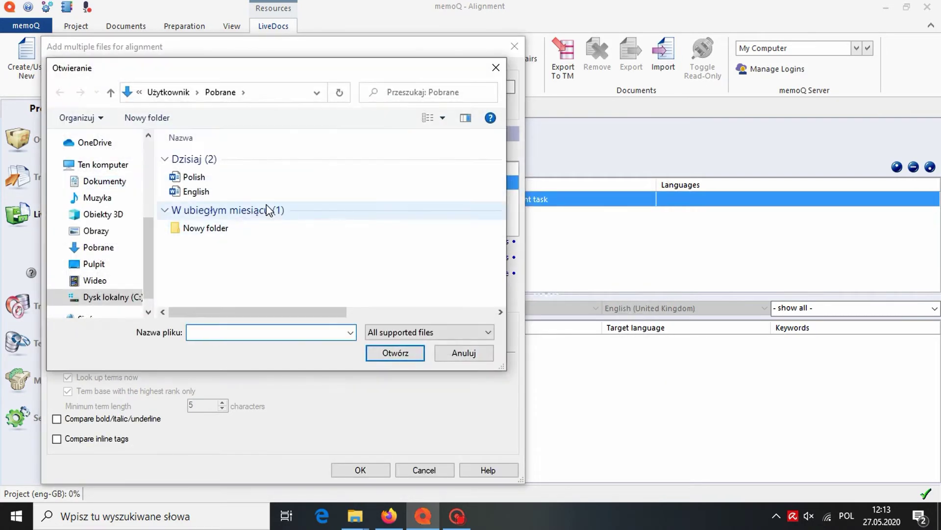
pyautogui.click(199, 191)
pyautogui.click(384, 357)
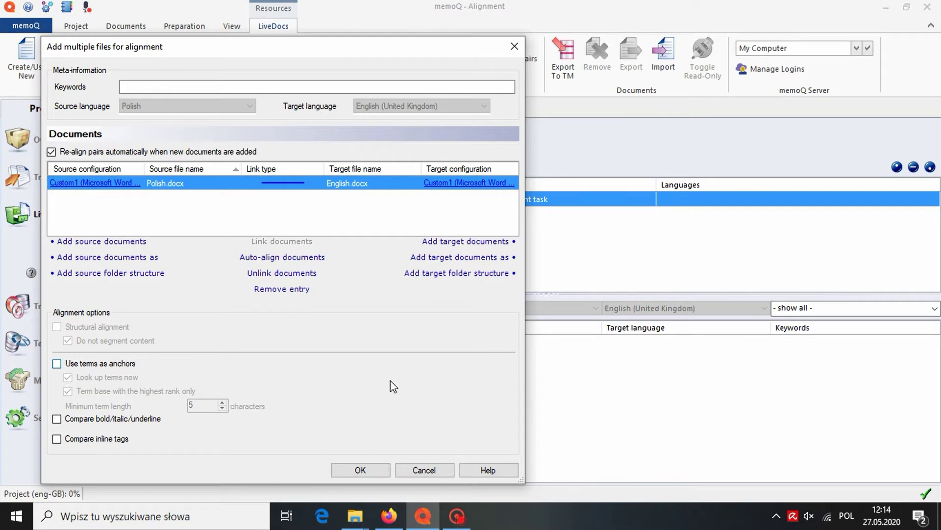
pyautogui.click(376, 469)
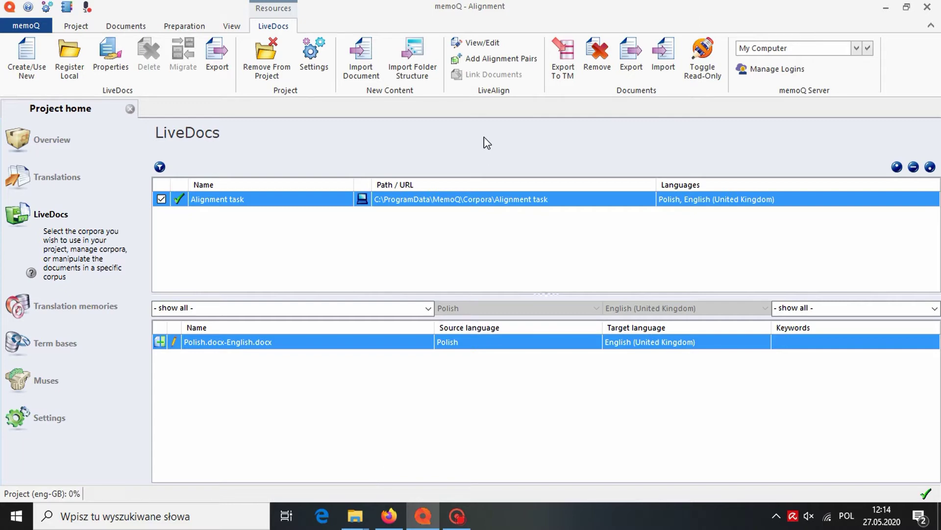
# Open the Polish.docx-English.docx pair and join English segment 6 back into one segment
pyautogui.click(483, 44)
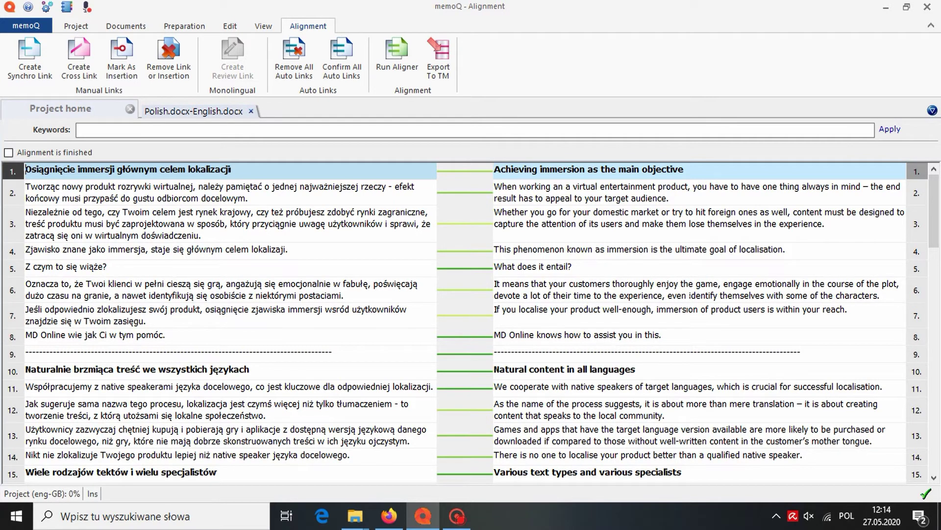
pyautogui.rightClick(669, 298)
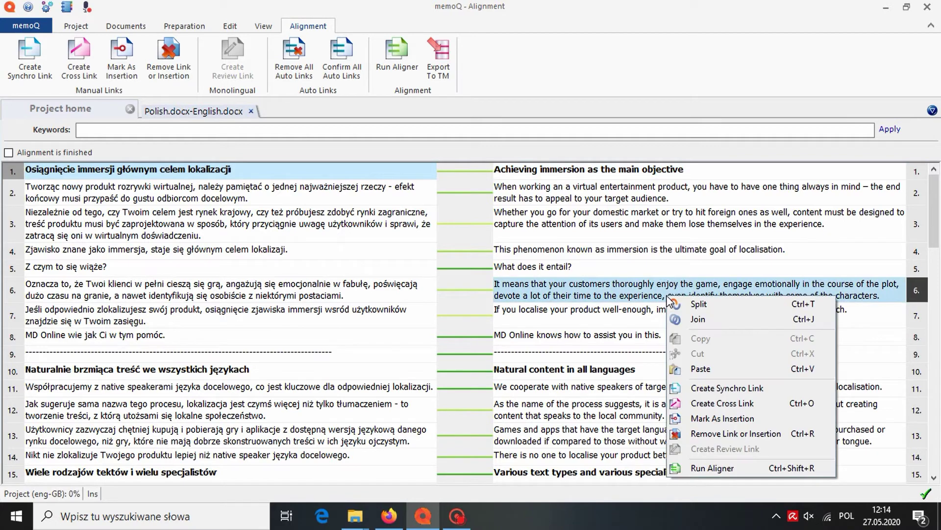
pyautogui.click(693, 305)
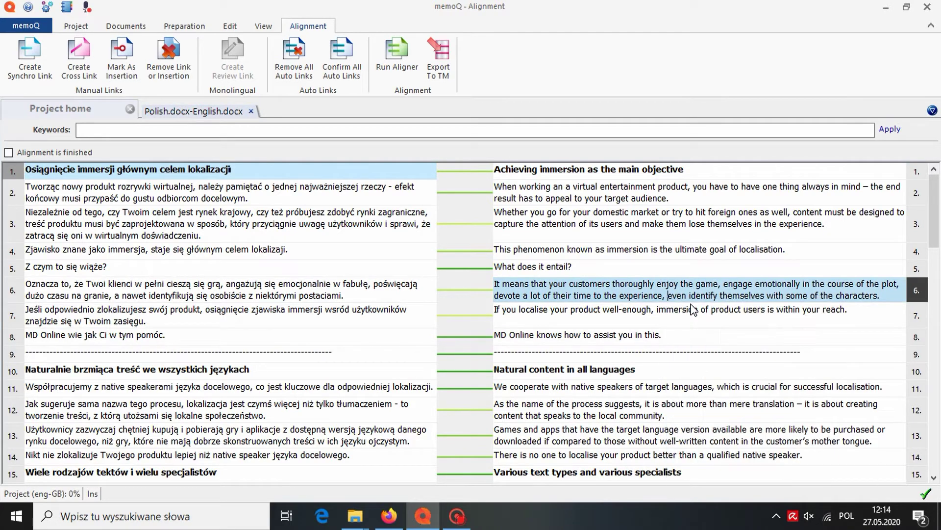
pyautogui.rightClick(676, 296)
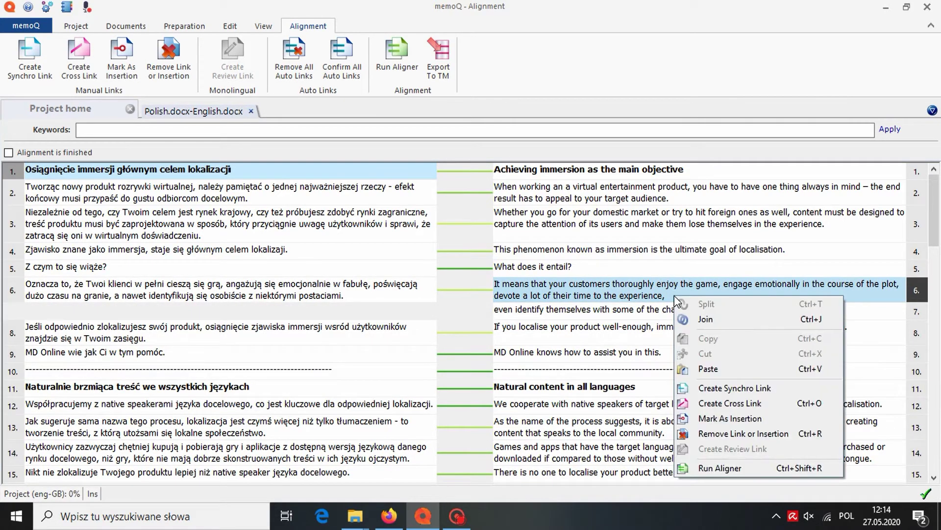
pyautogui.click(707, 320)
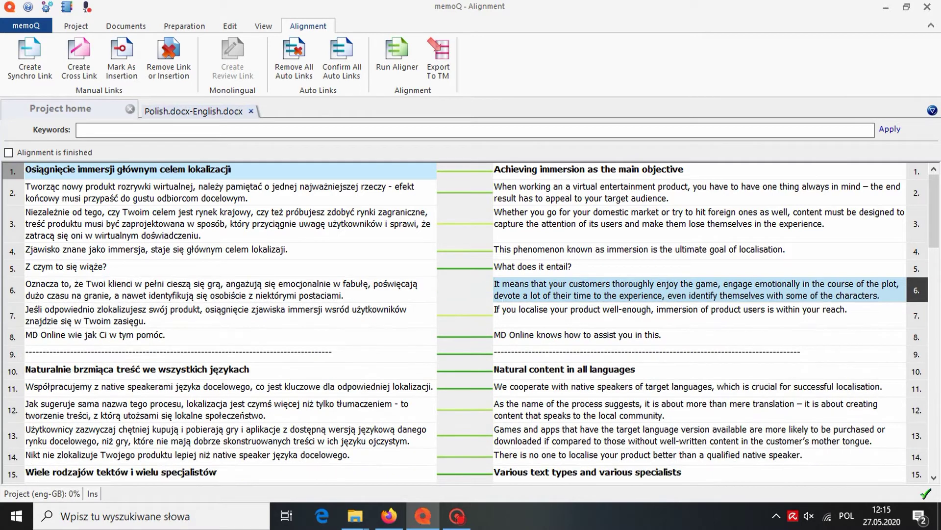
# Link Polish and English segment 6, and retype the ending of 'reach' in English segment 7
pyautogui.click(344, 296)
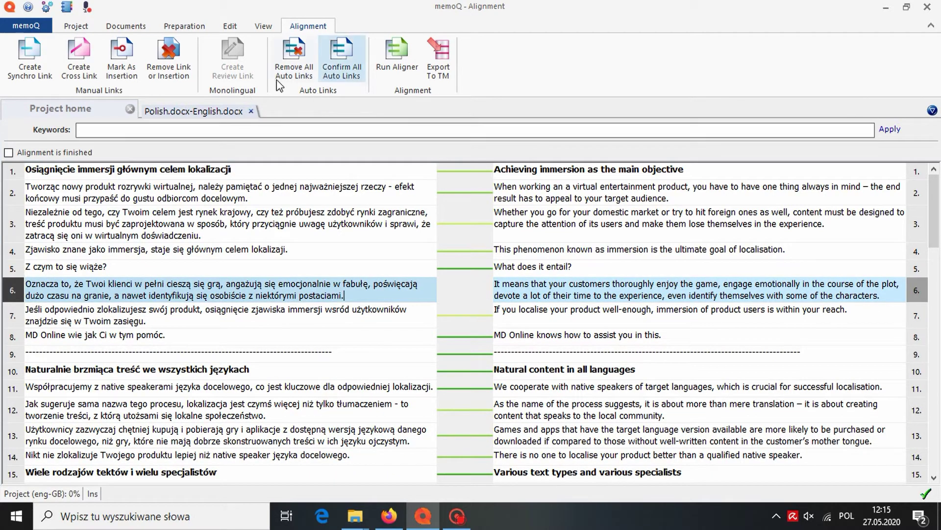
pyautogui.click(30, 56)
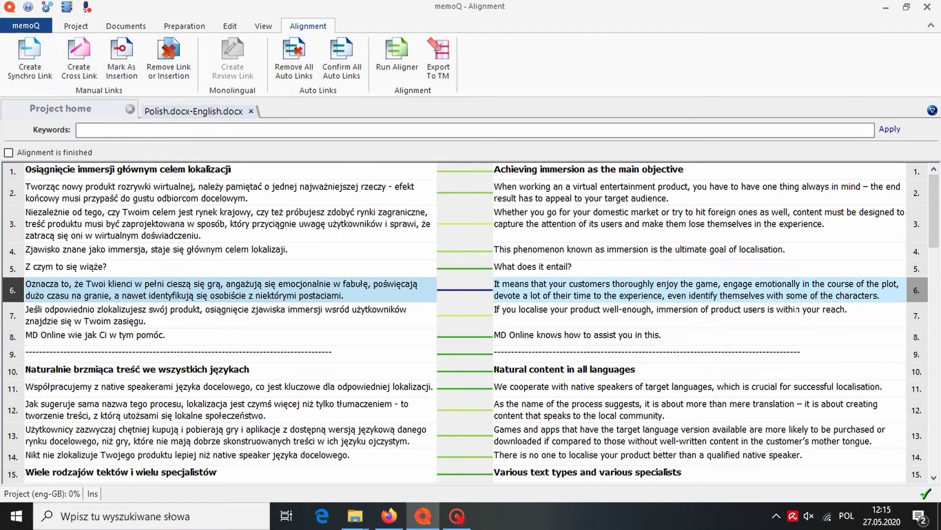
pyautogui.click(845, 310)
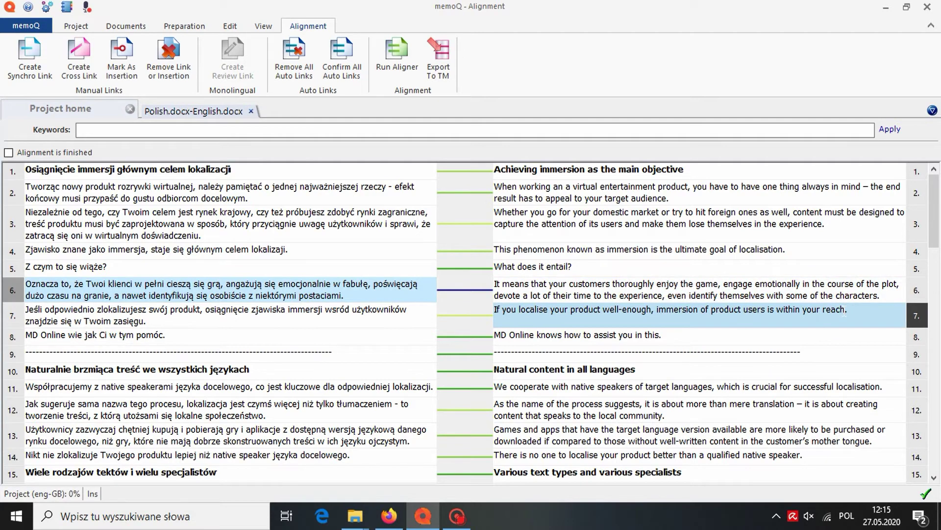
pyautogui.press('BackSpace')
pyautogui.press('BackSpace')
pyautogui.write('ch')
# Confirm all auto links, tick 'Alignment is finished', and export the confirmed pairs to the Alignment TM
pyautogui.click(339, 56)
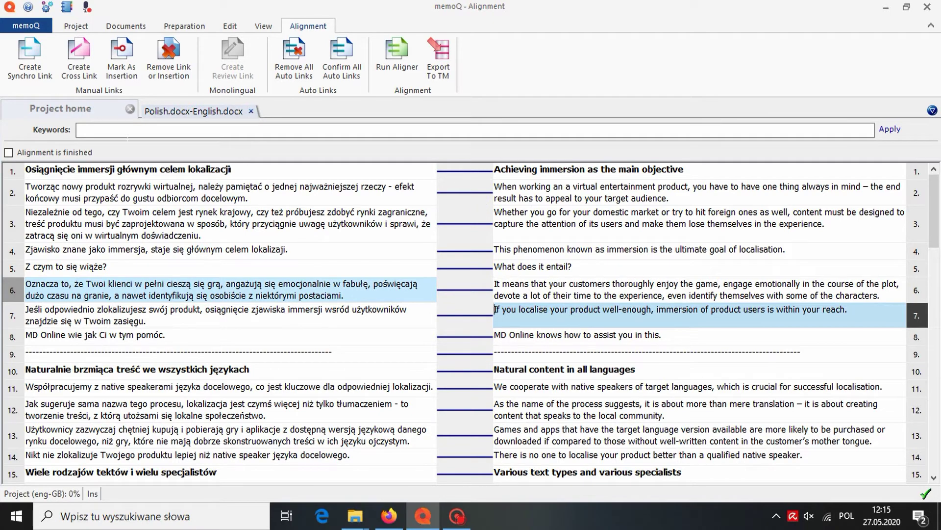
pyautogui.click(49, 157)
pyautogui.click(443, 60)
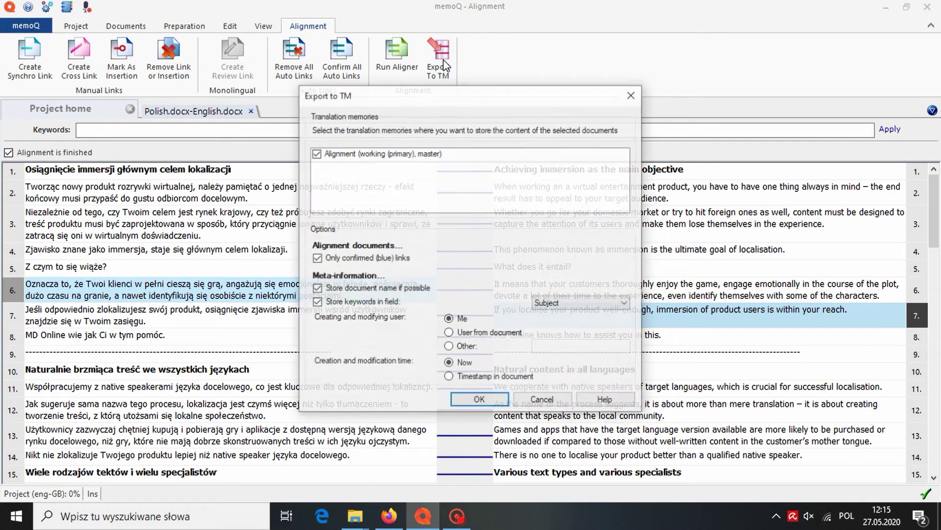
pyautogui.click(488, 399)
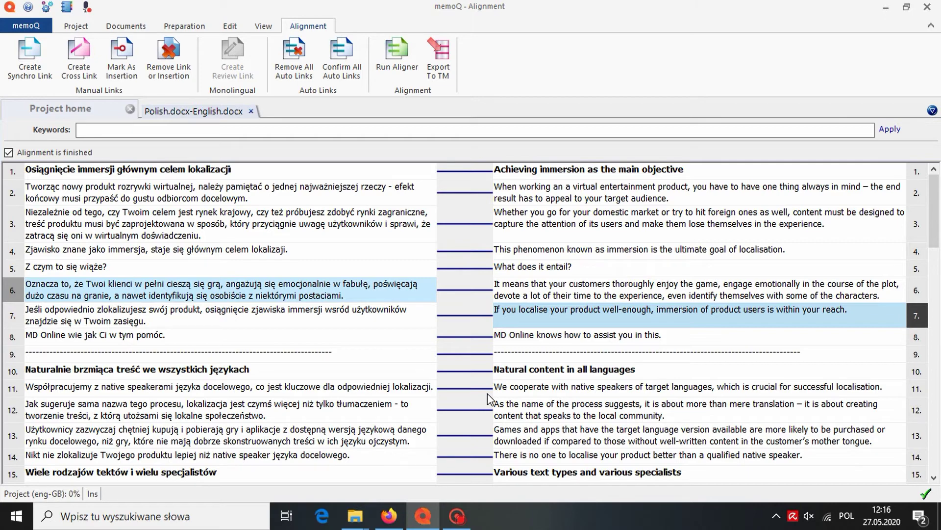
# Export the Alignment translation memory from Project home as Alignment.tmx in Pobrane
pyautogui.click(97, 113)
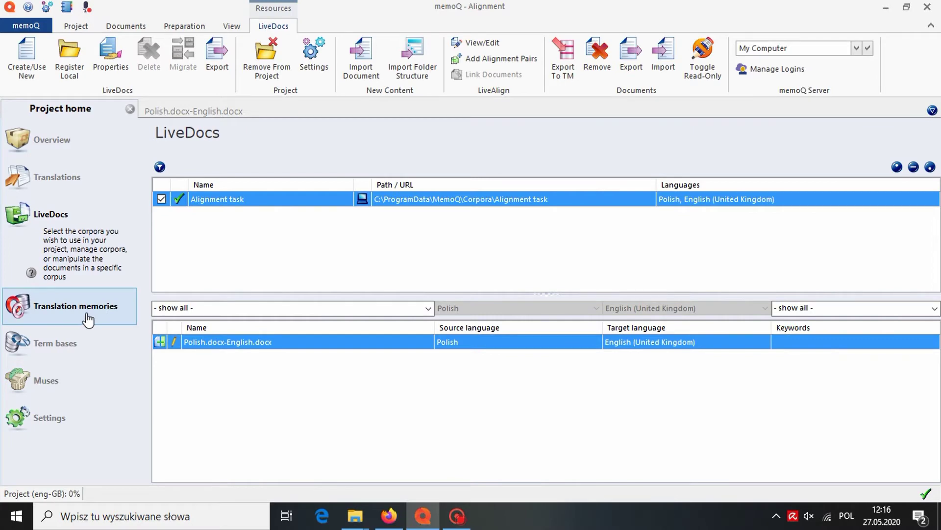
pyautogui.click(88, 319)
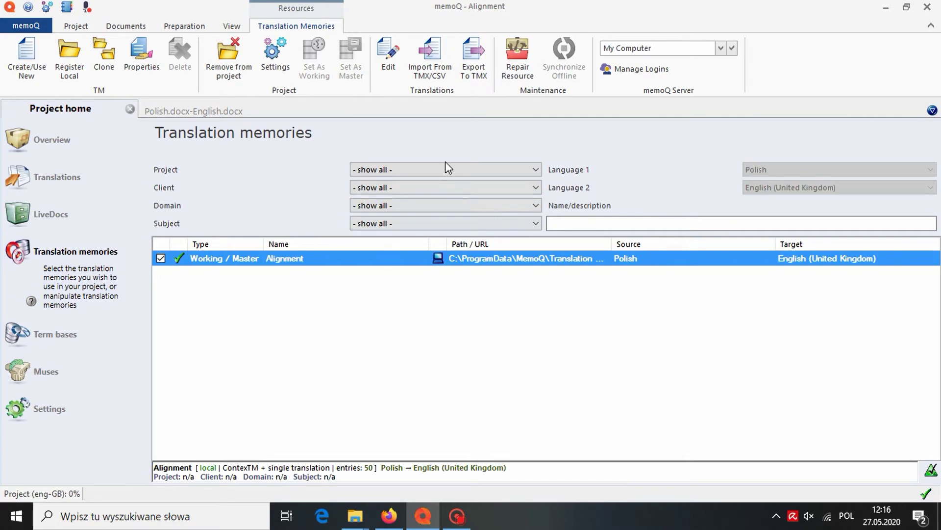
pyautogui.click(468, 68)
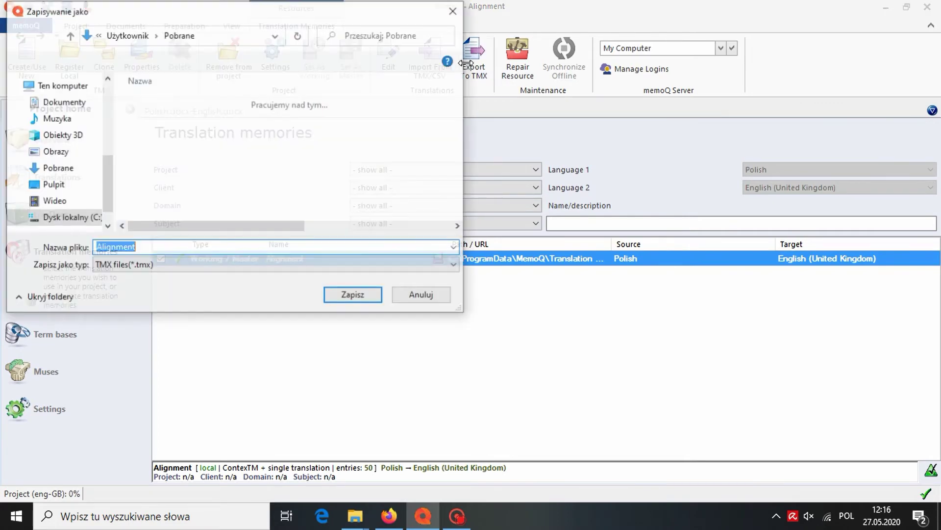
pyautogui.click(354, 295)
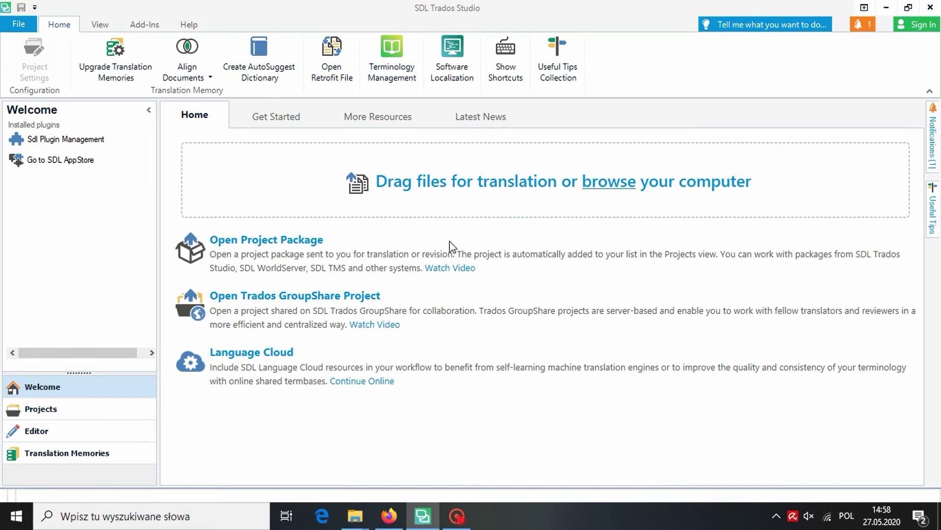
# Start Align Single File Pair and create the file-based translation memory Alignment.sdltm
pyautogui.click(195, 78)
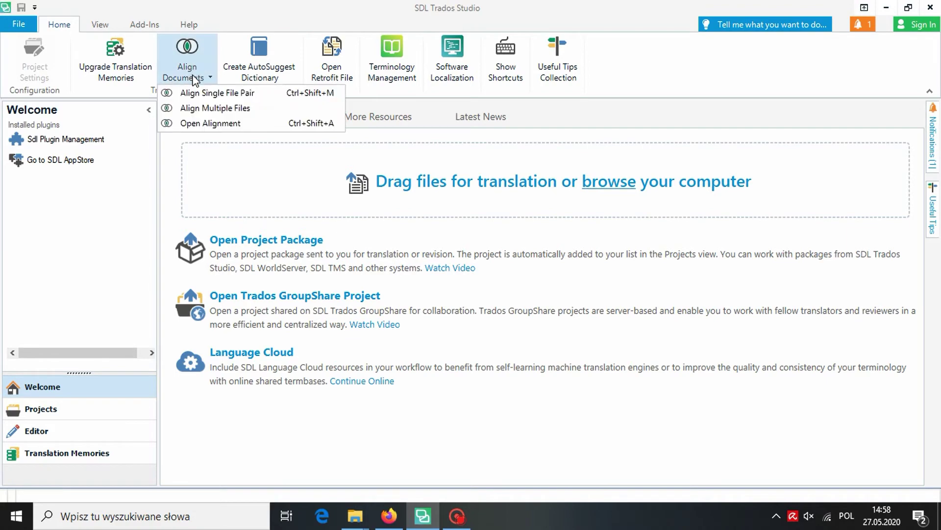
pyautogui.click(272, 94)
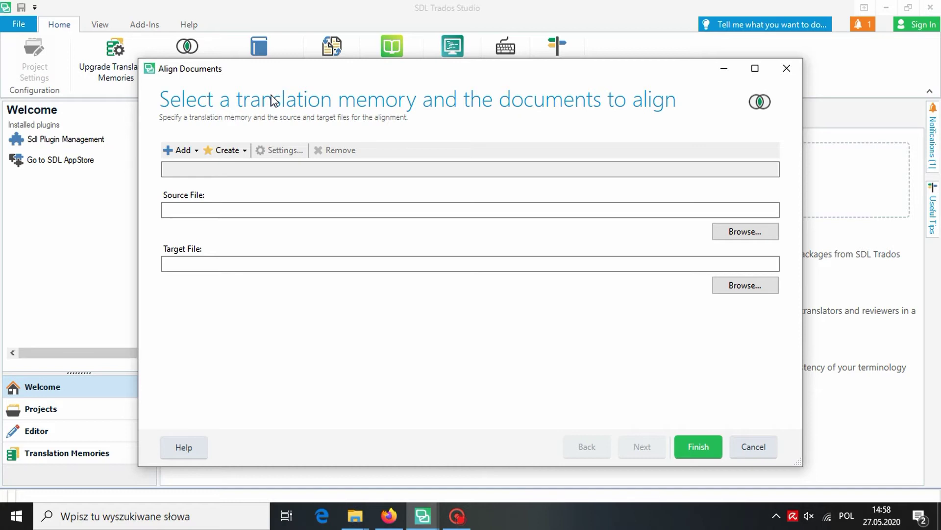
pyautogui.click(229, 151)
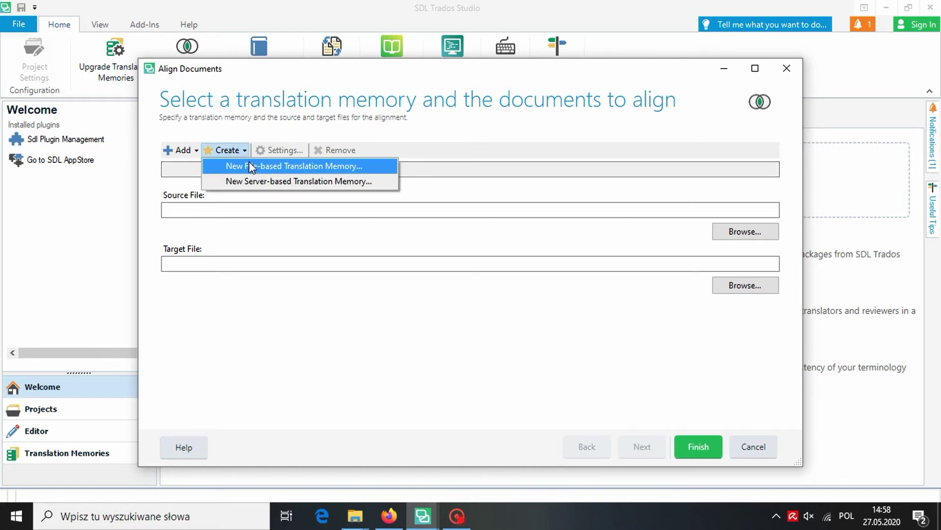
pyautogui.click(210, 167)
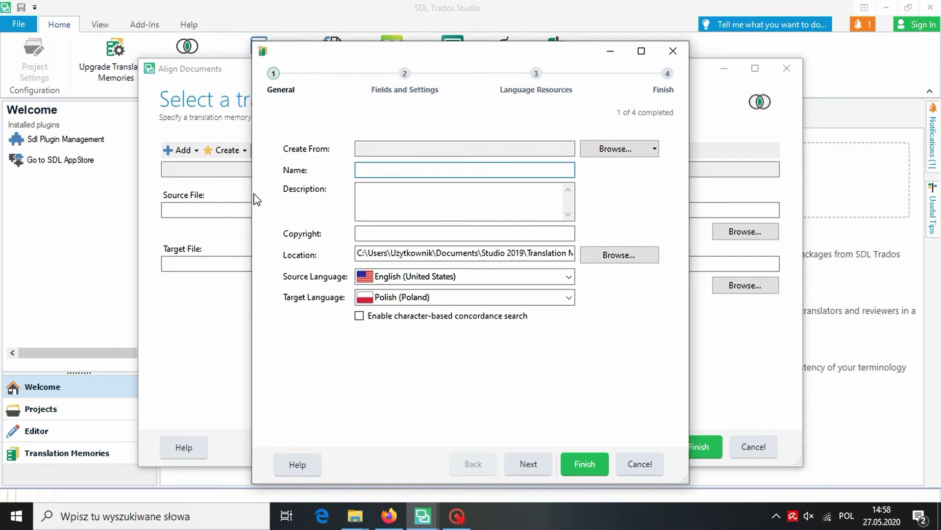
pyautogui.write('Alignment')
pyautogui.click(577, 466)
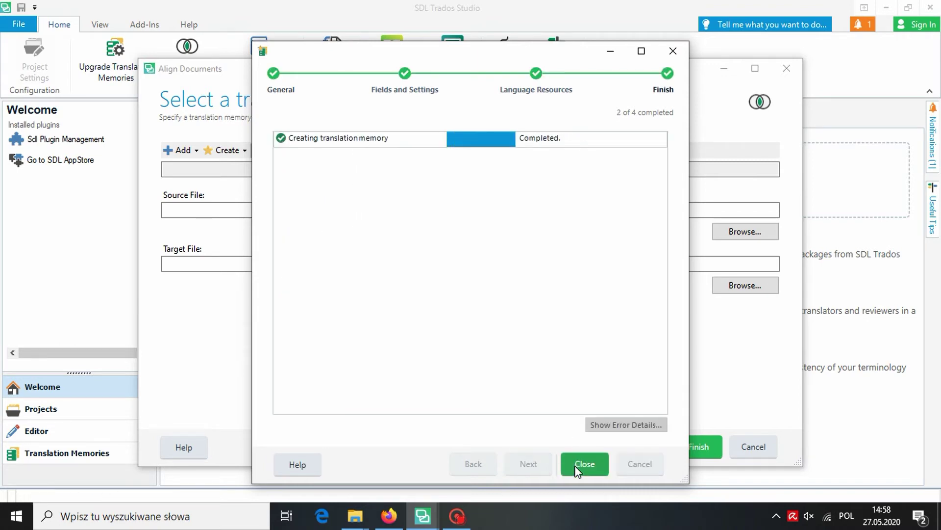
pyautogui.click(585, 464)
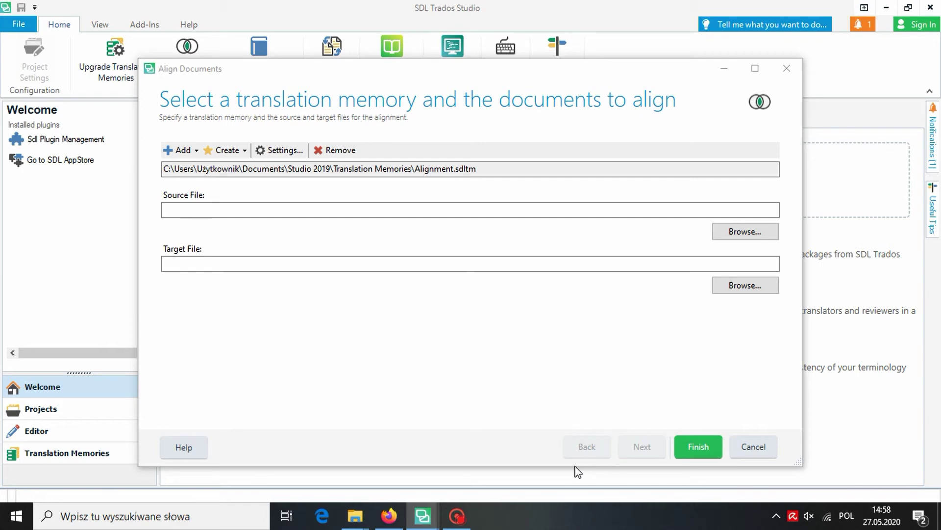
# Align English.pdf as source with Polish.pdf as target, both from Downloads
pyautogui.click(755, 234)
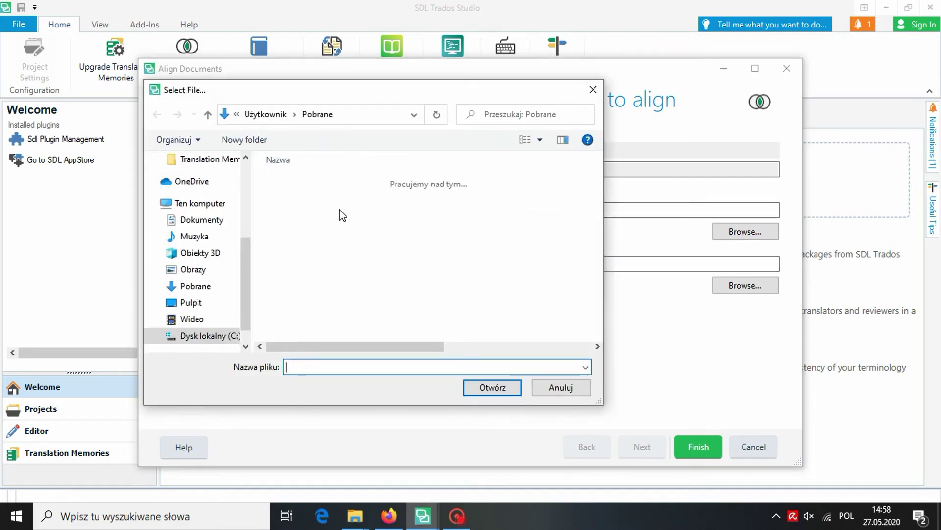
pyautogui.click(317, 201)
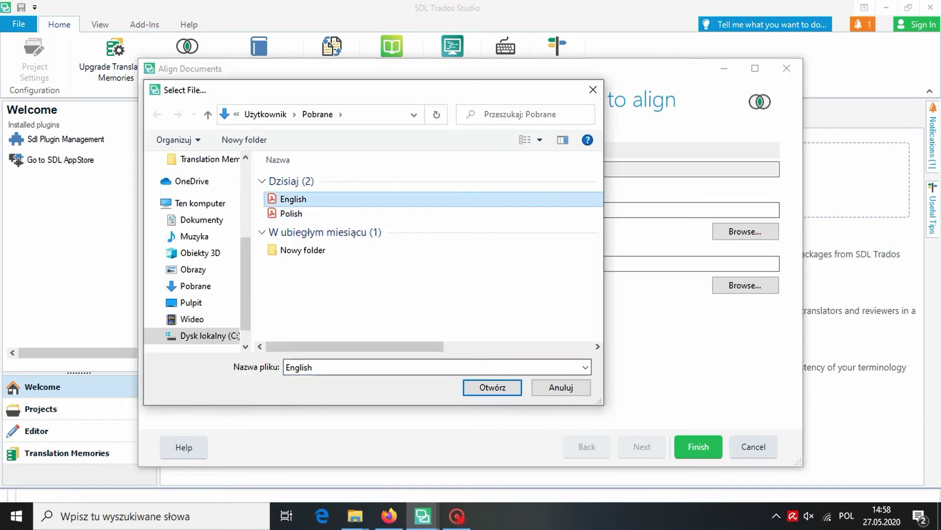
pyautogui.click(491, 387)
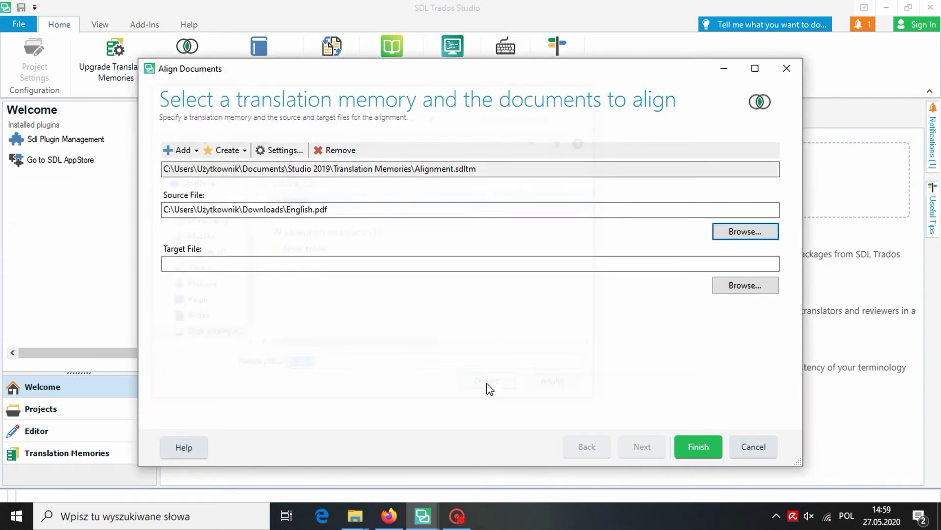
pyautogui.click(751, 283)
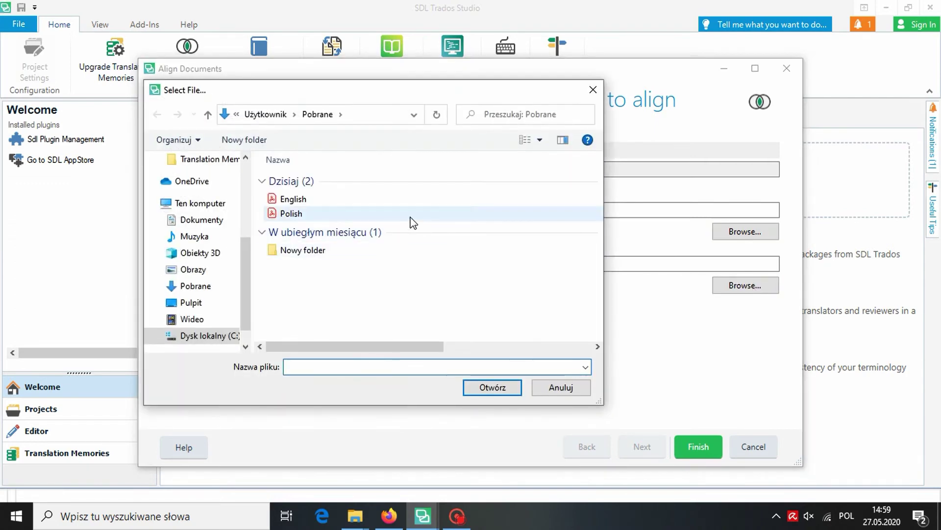
pyautogui.click(410, 215)
pyautogui.click(507, 390)
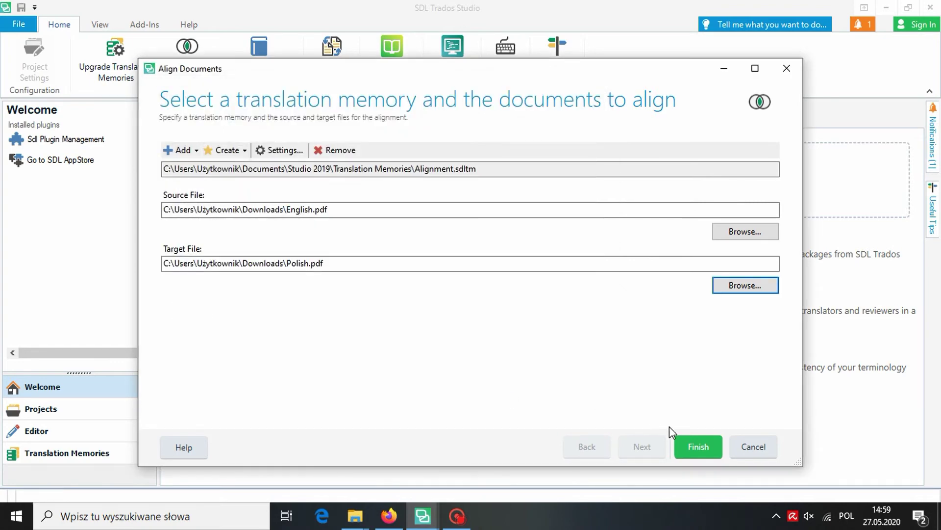
pyautogui.click(685, 439)
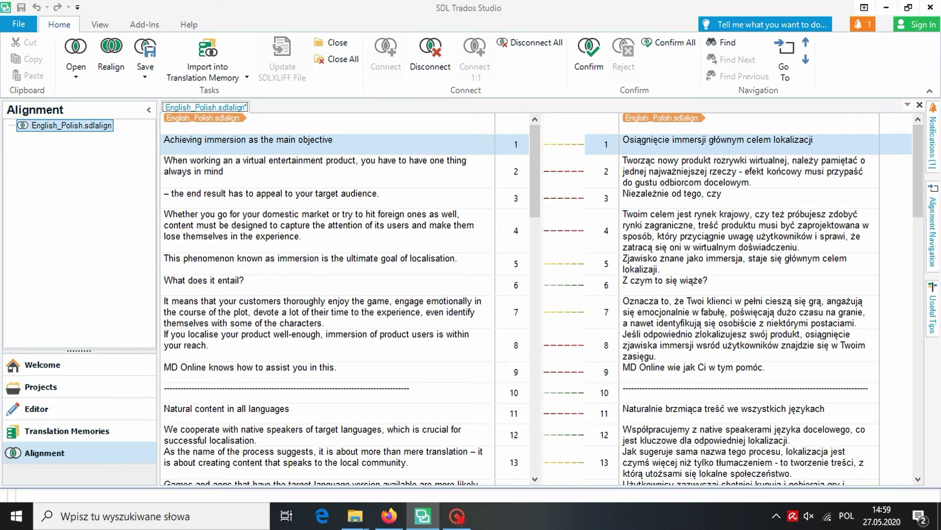
# Disconnect segment pair 4, then select Polish segment 4 and realign it
pyautogui.rightClick(633, 237)
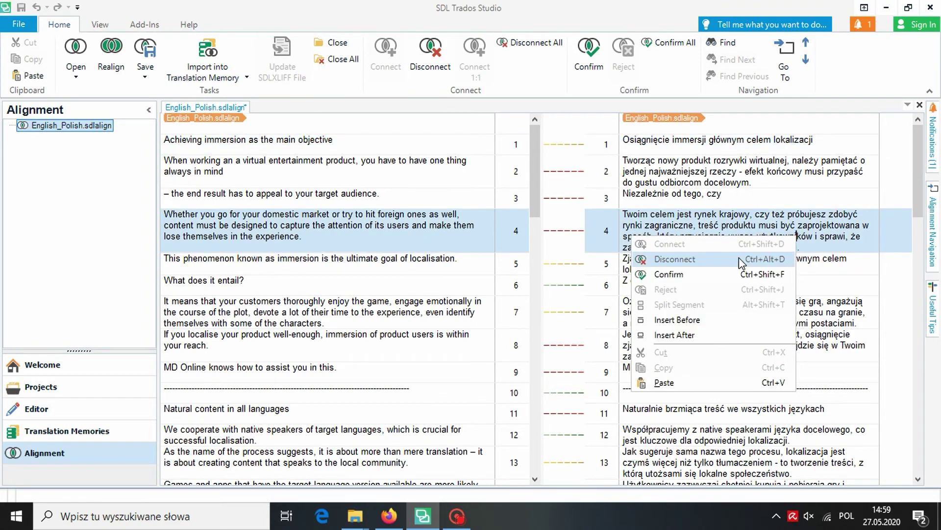
pyautogui.click(675, 259)
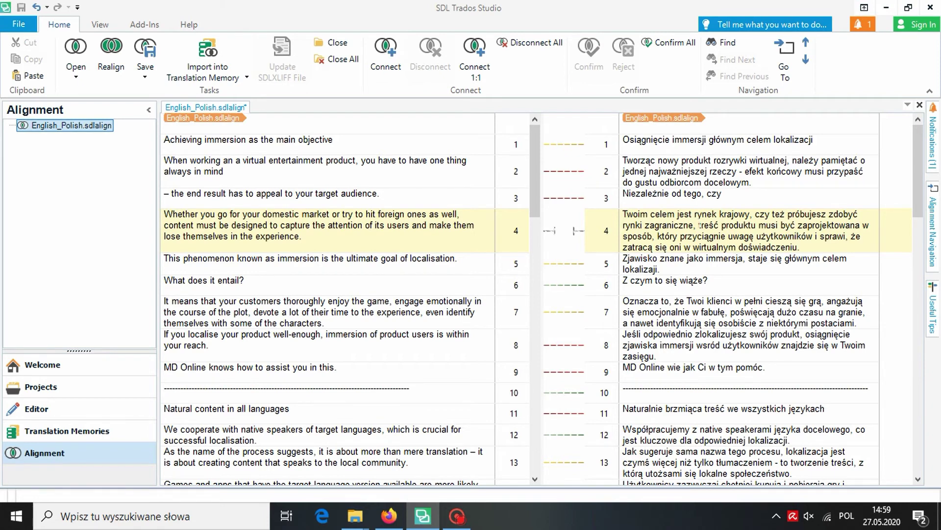
pyautogui.rightClick(700, 226)
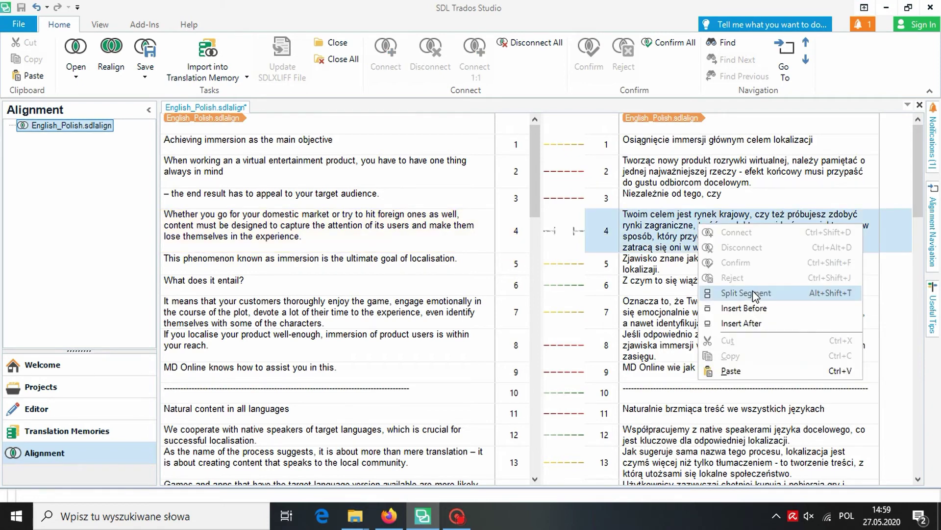
pyautogui.click(668, 267)
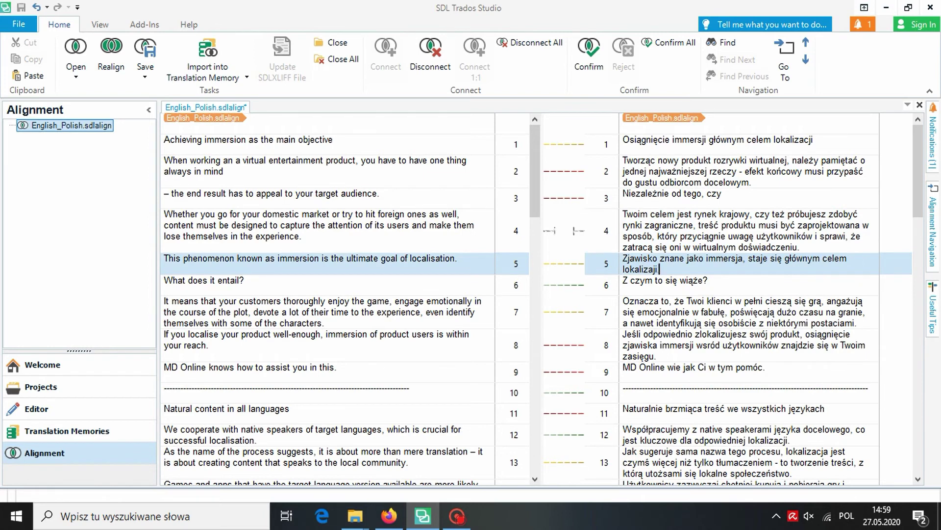
pyautogui.click(657, 236)
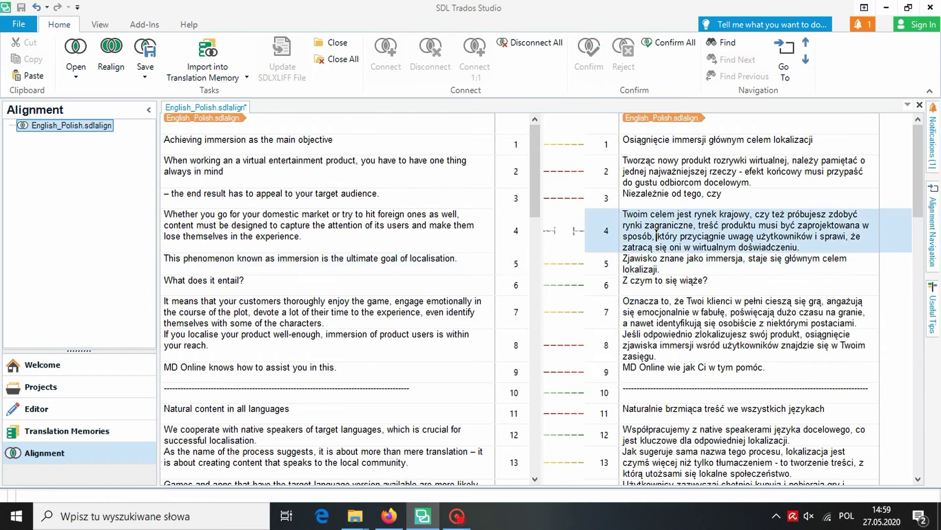
pyautogui.click(126, 71)
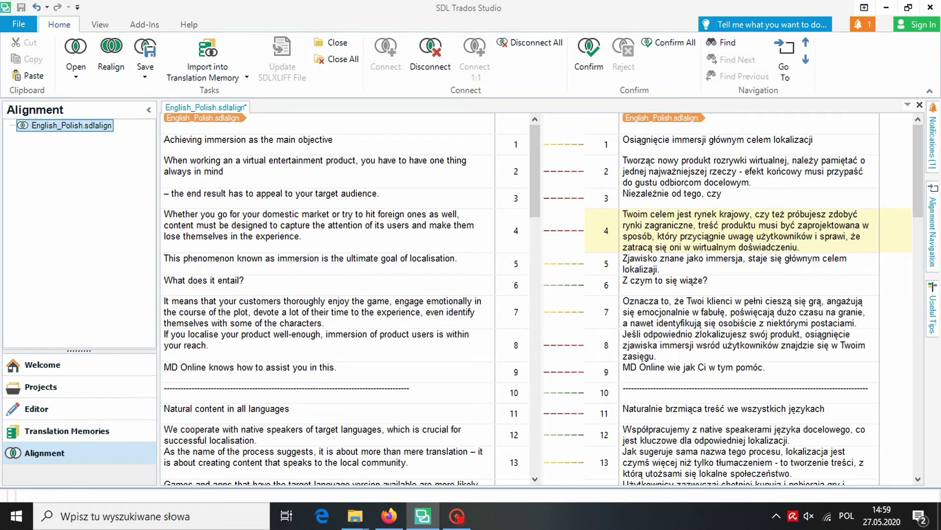
pyautogui.click(637, 312)
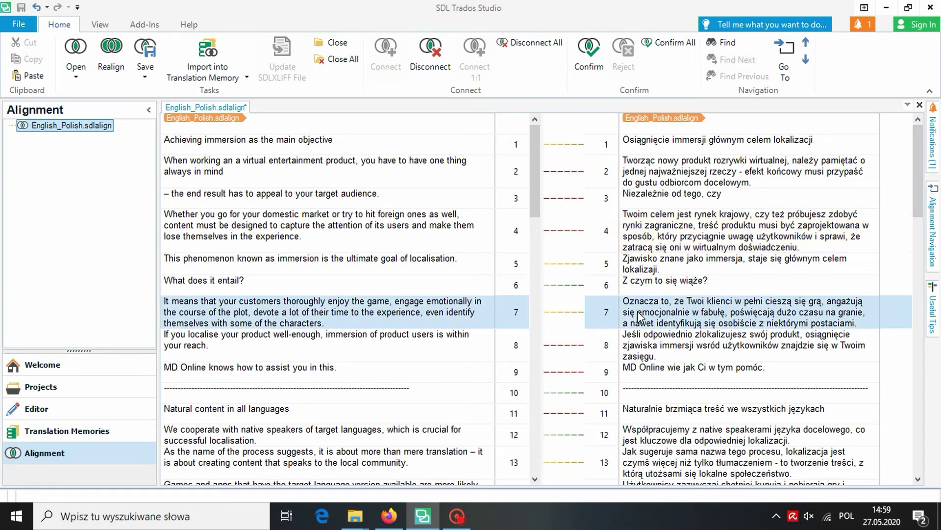
pyautogui.rightClick(639, 314)
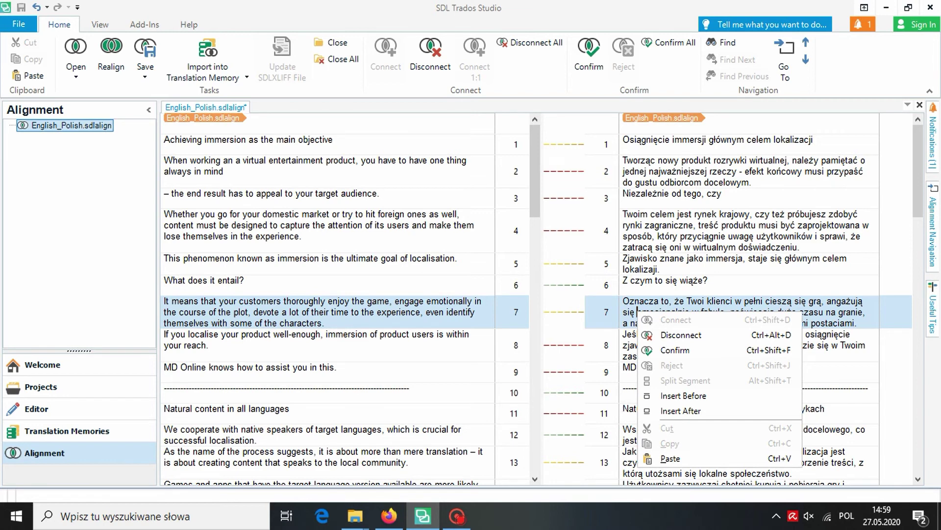
# Confirm all alignment connections and import them, acknowledging the 51/51 successful import message
pyautogui.click(669, 45)
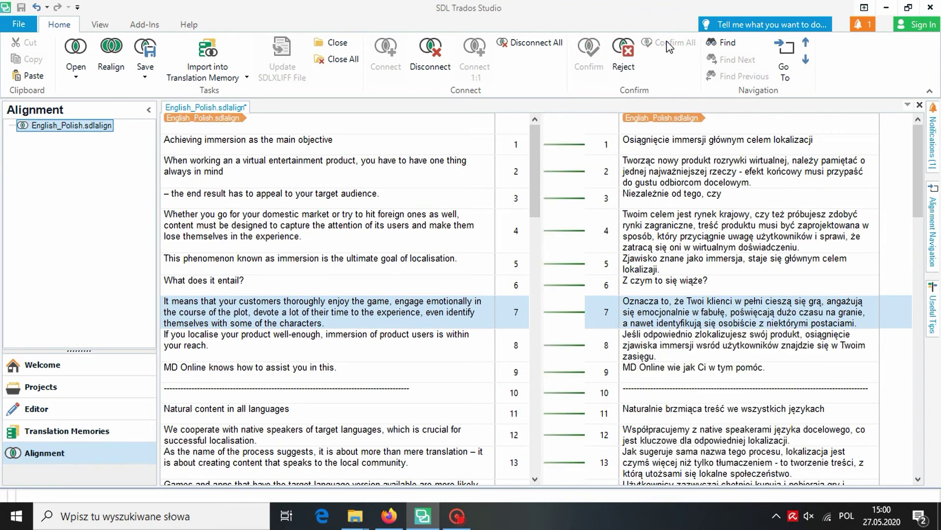
pyautogui.click(205, 53)
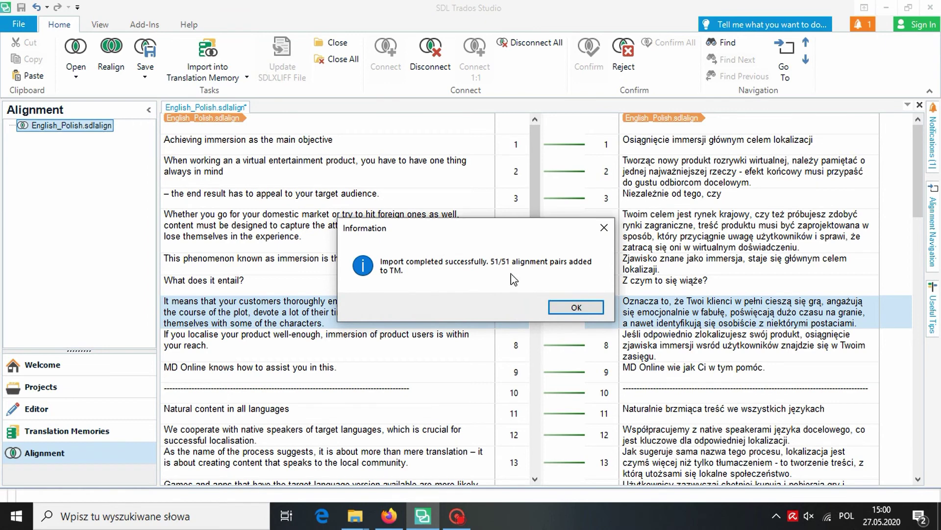
pyautogui.click(582, 306)
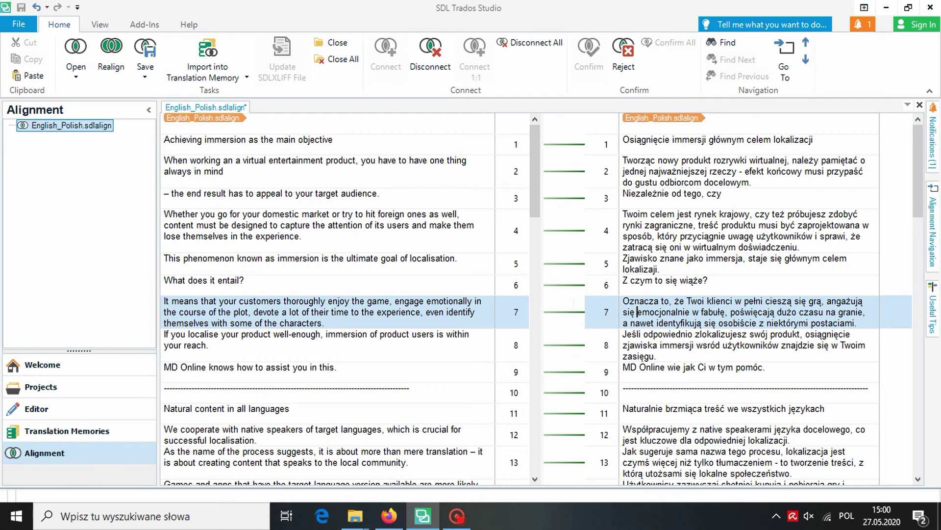
# Search Windows for 'translation' and select the 520 KB Alignment file in Translation Memories
pyautogui.click(211, 516)
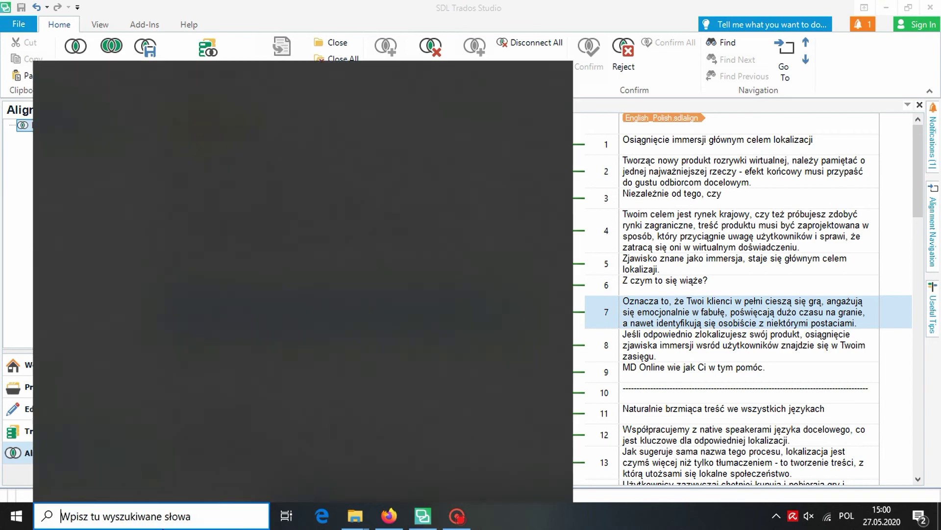
pyautogui.write('translation')
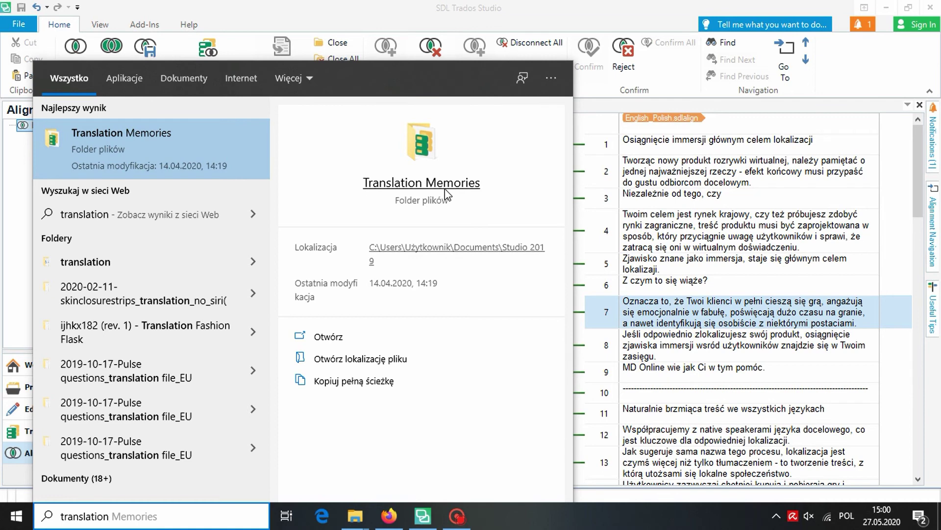
pyautogui.click(420, 185)
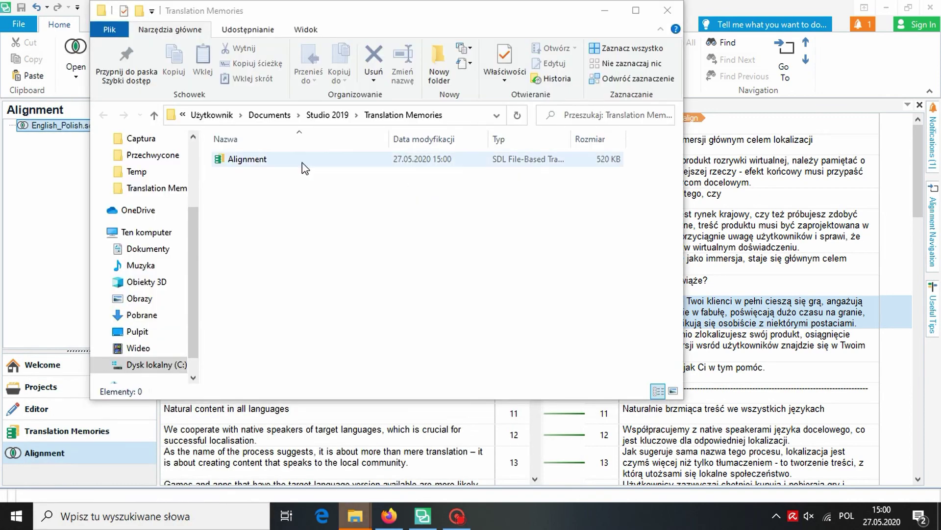
pyautogui.click(258, 163)
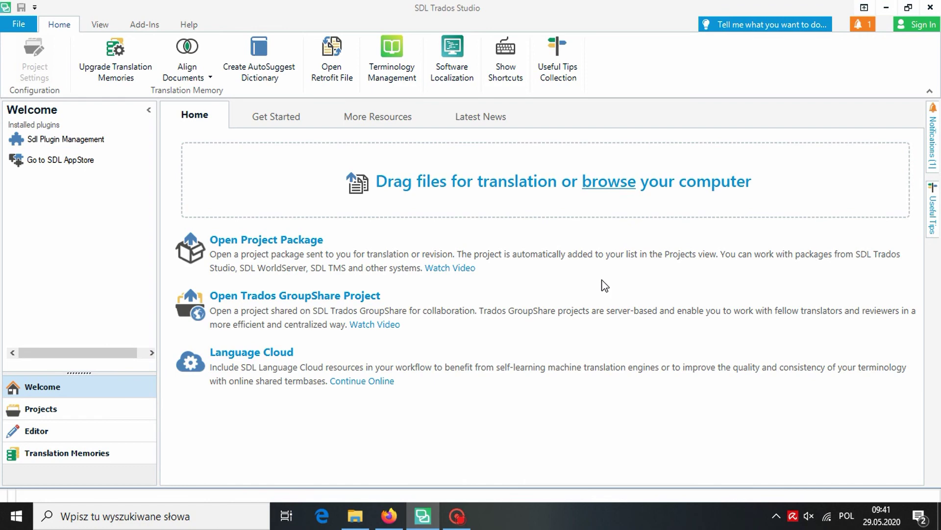
# Show the Alignment memory's en-US→pl-PL units and launch its Export wizard
pyautogui.click(91, 457)
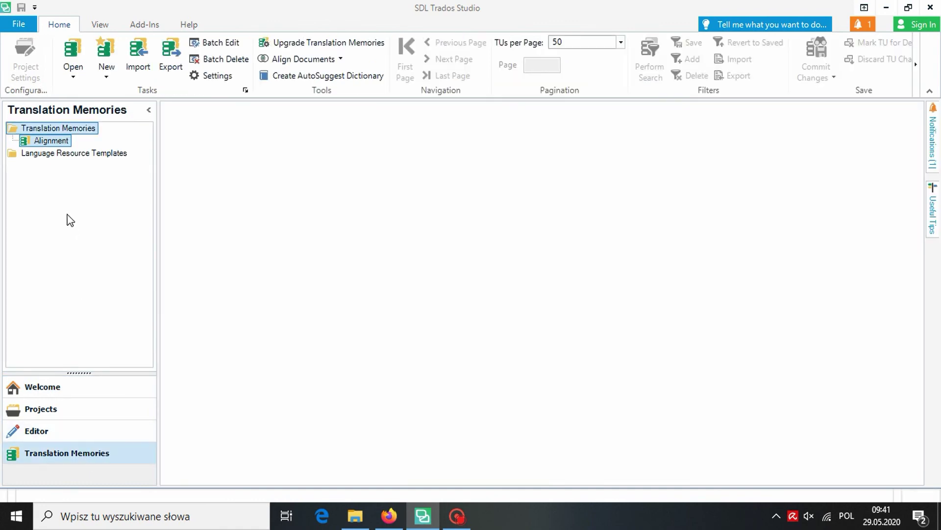
pyautogui.doubleClick(48, 141)
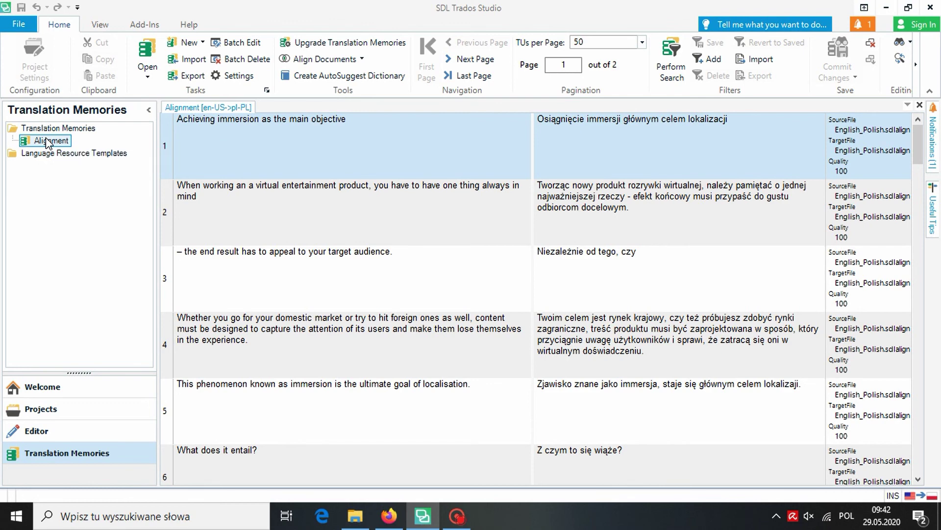
pyautogui.click(188, 77)
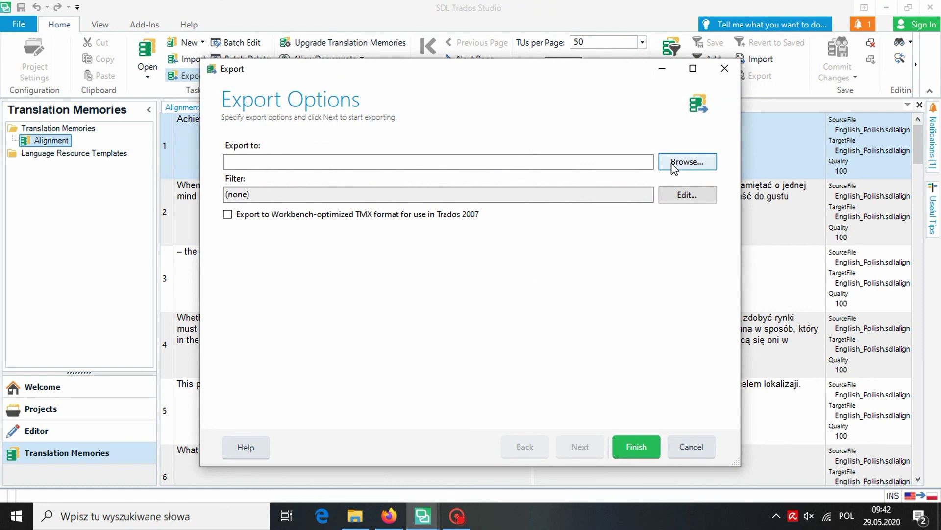
# Export the 51 units as Alignment.tmx in Downloads and close the wizard
pyautogui.click(686, 162)
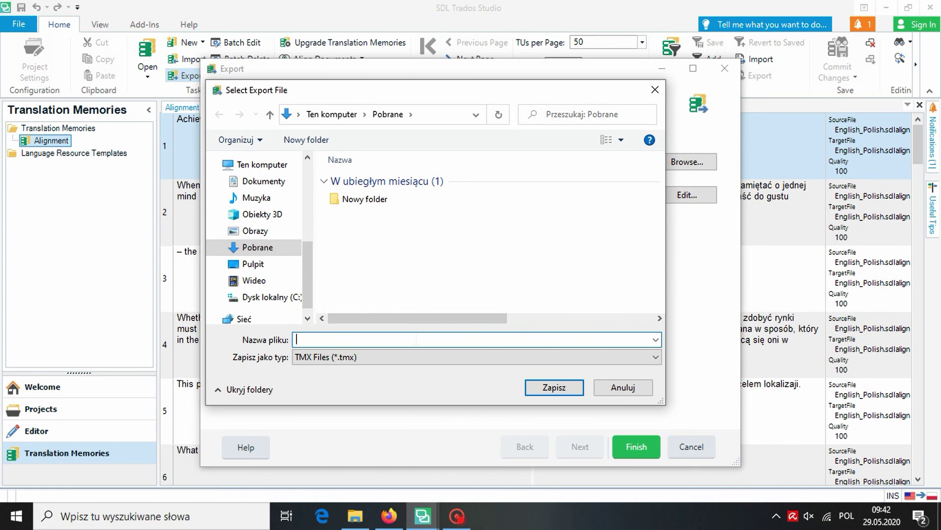
pyautogui.write('Alignment')
pyautogui.click(572, 387)
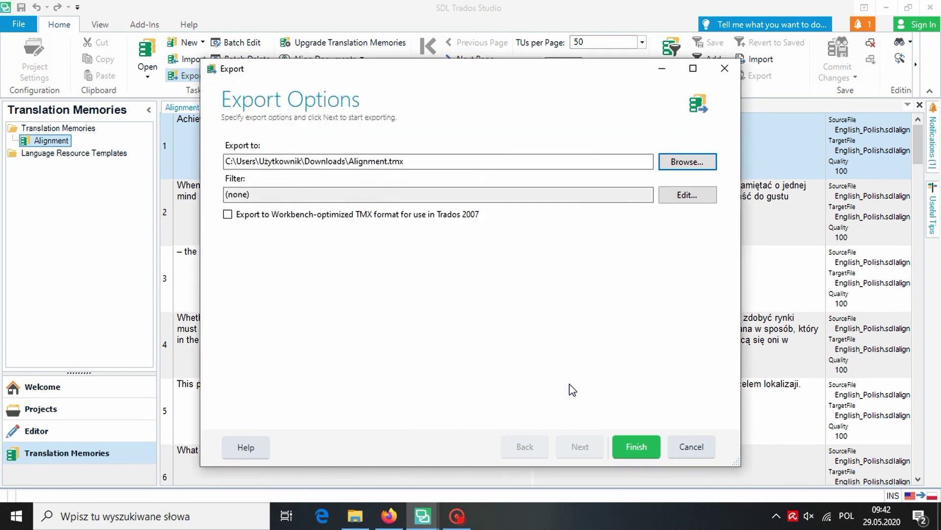
pyautogui.click(657, 452)
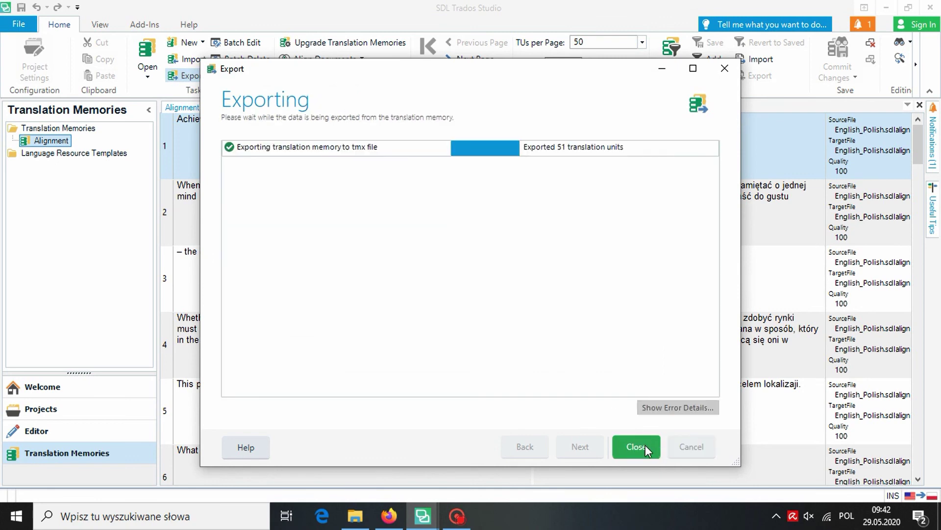
pyautogui.click(646, 446)
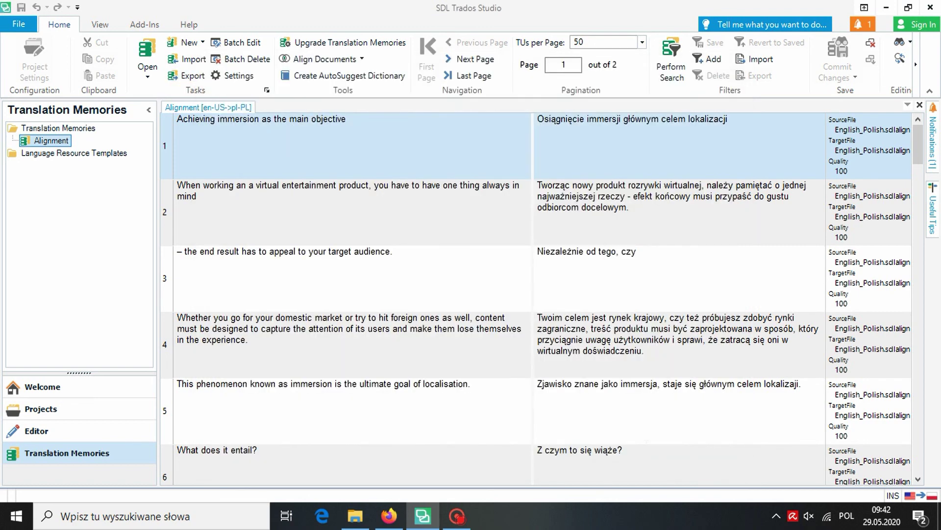